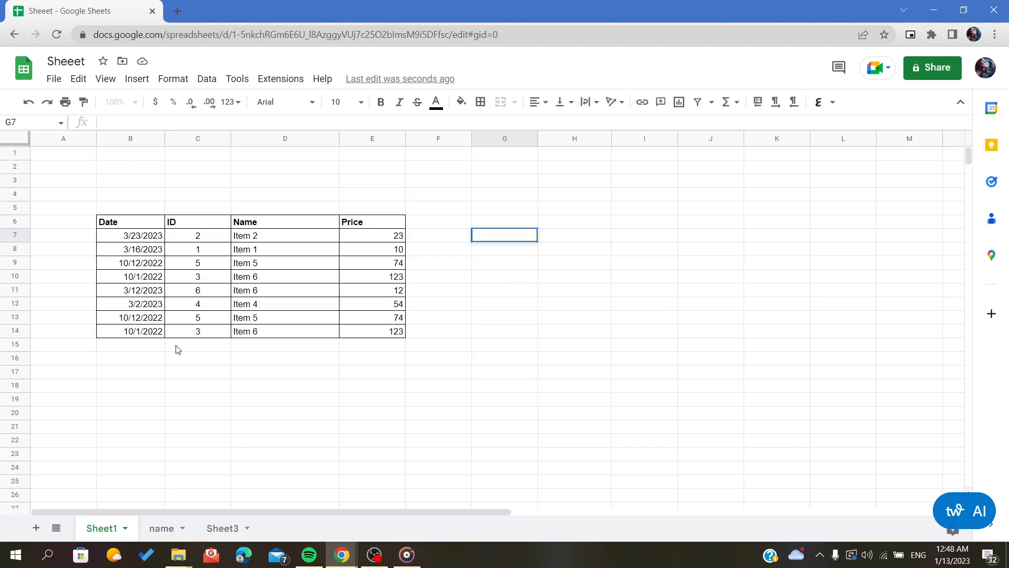
Start a protection for range B14:E14 on Sheet1 with the description "Protection 1"
left_click_drag(145, 334, 368, 333)
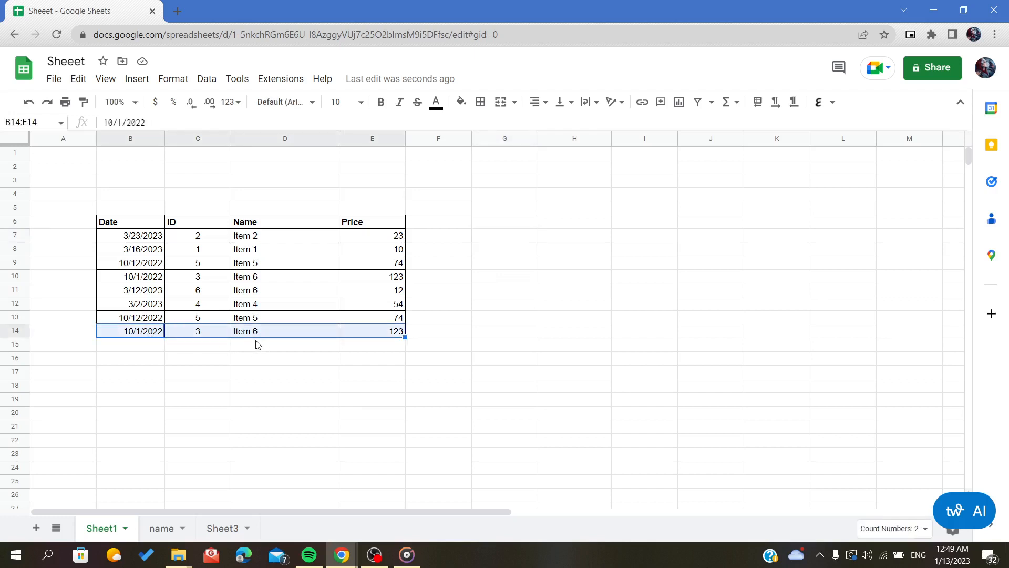
right_click(145, 337)
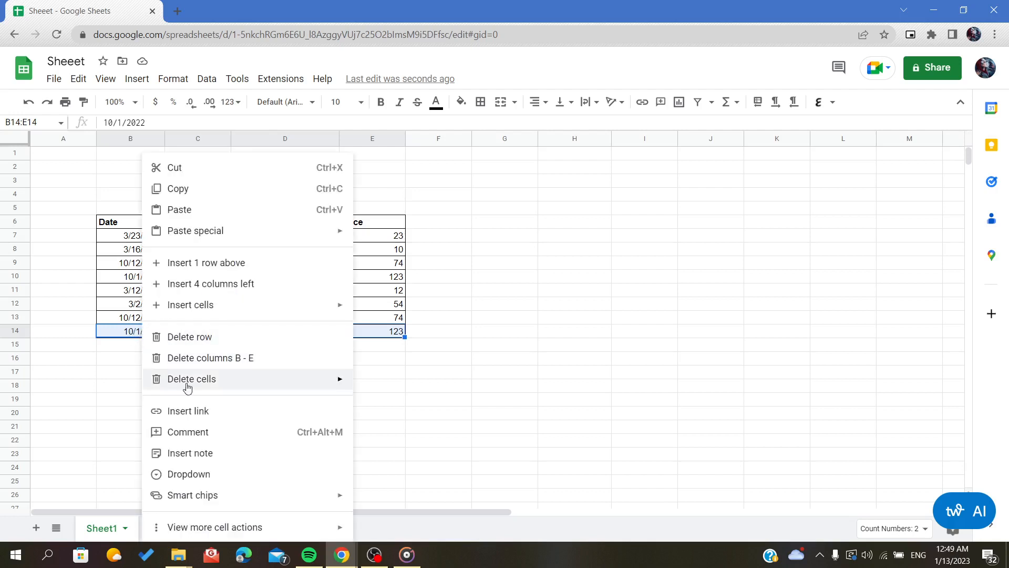
mouse_move(176, 527)
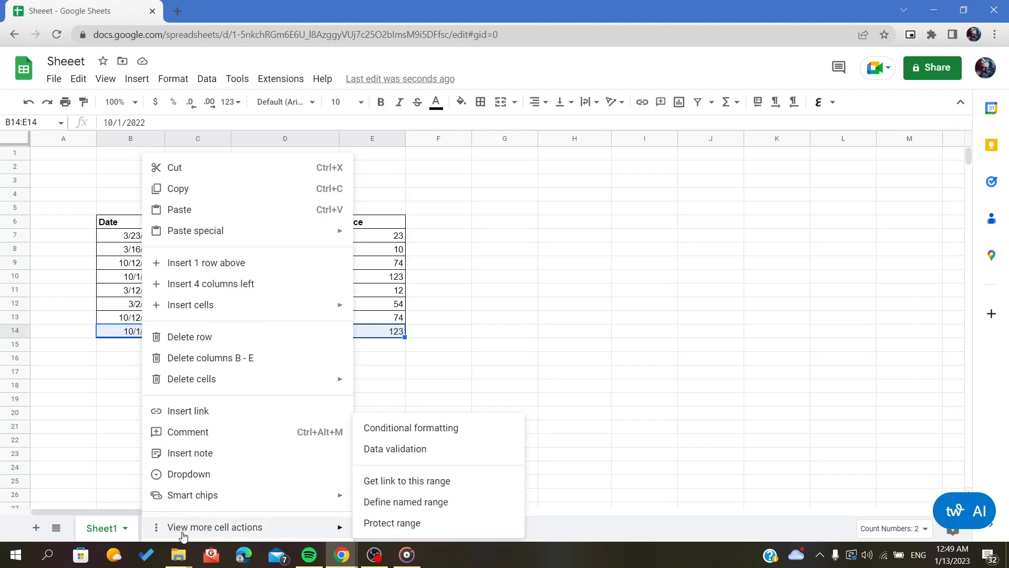
left_click(388, 523)
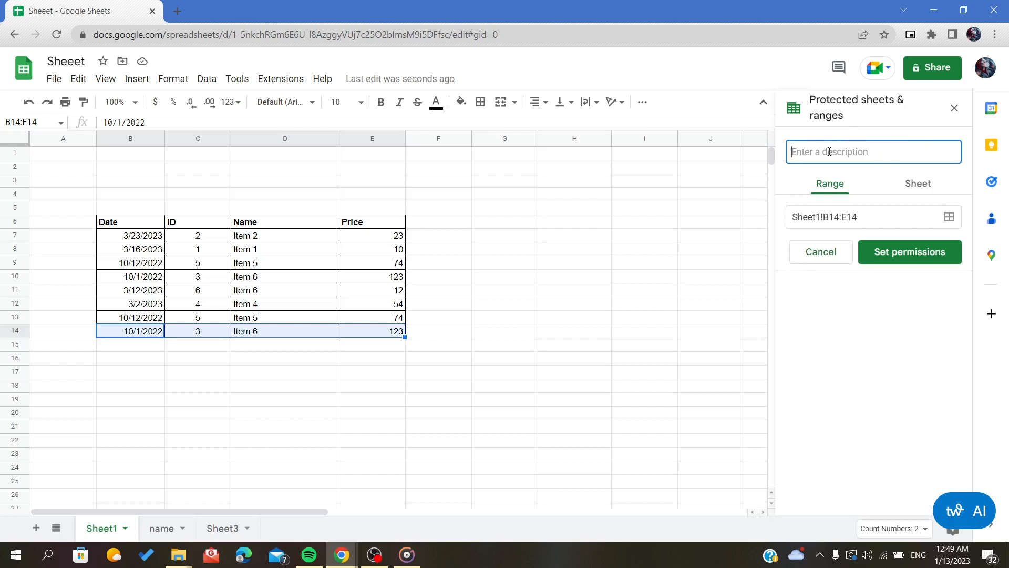
type("Protection 1")
left_click_drag(870, 217, 732, 232)
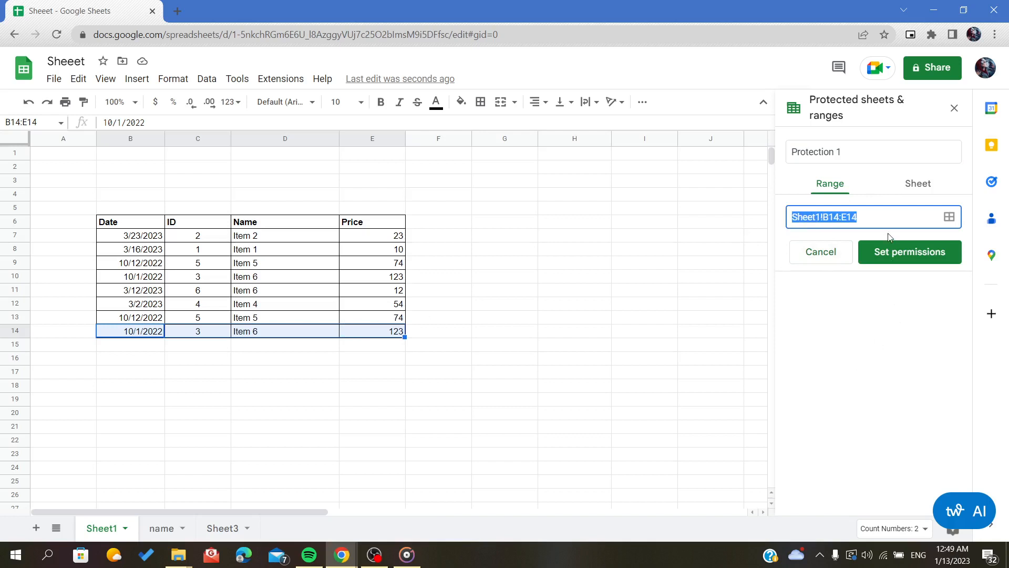
Set the editing permissions of Protection 1 to show a warning when editing this range
left_click(884, 251)
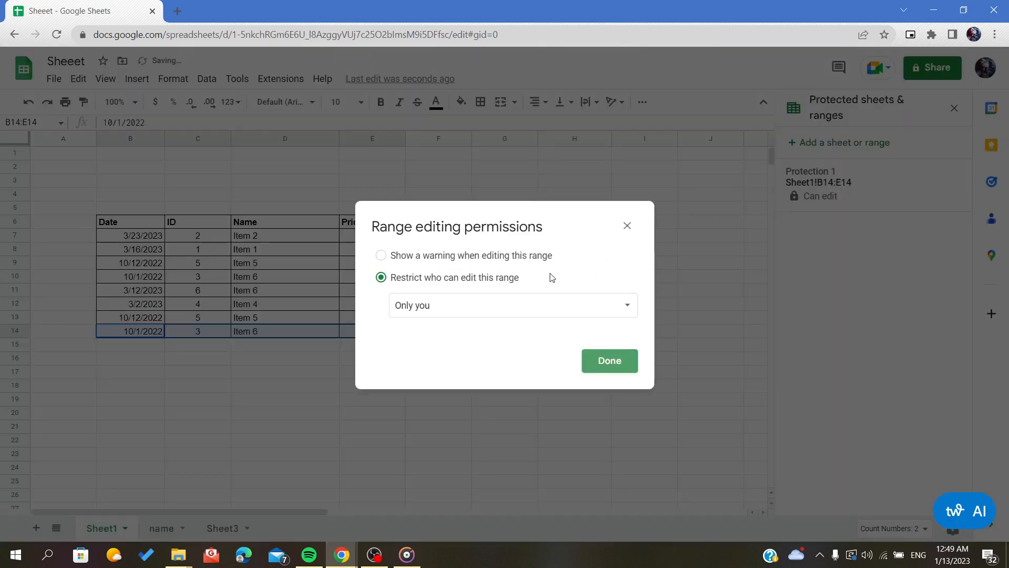
left_click(432, 297)
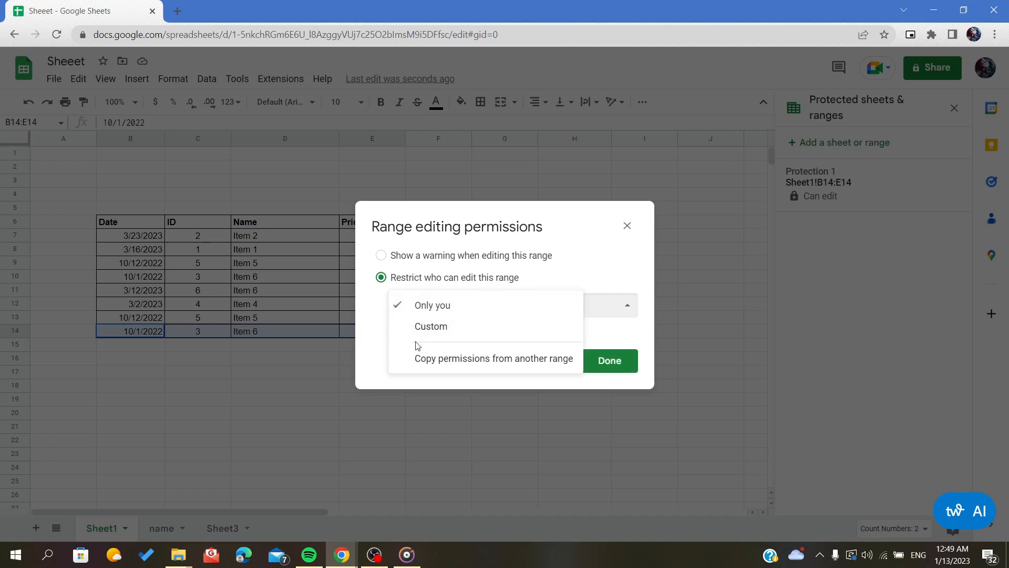
left_click(375, 306)
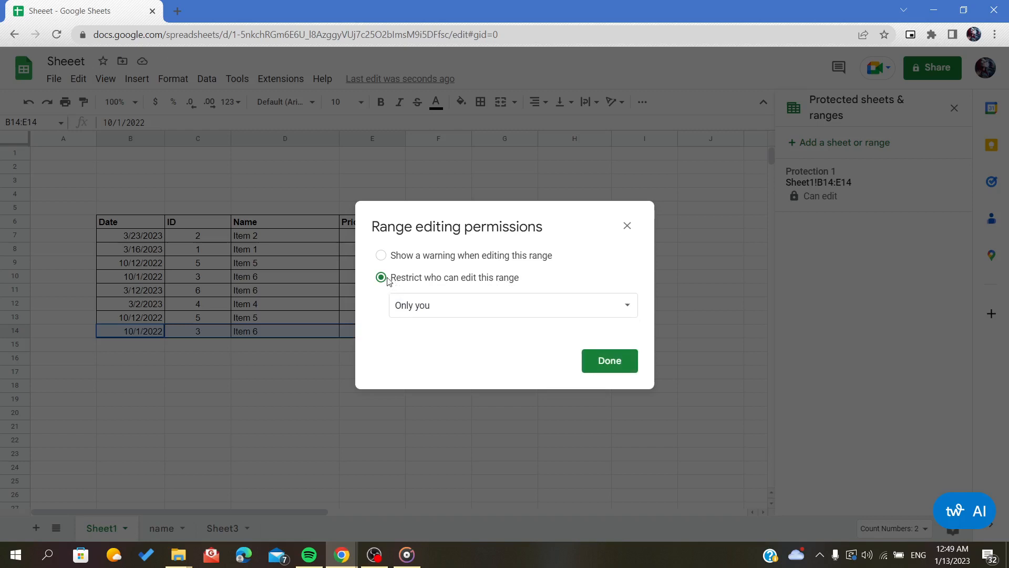
left_click(389, 256)
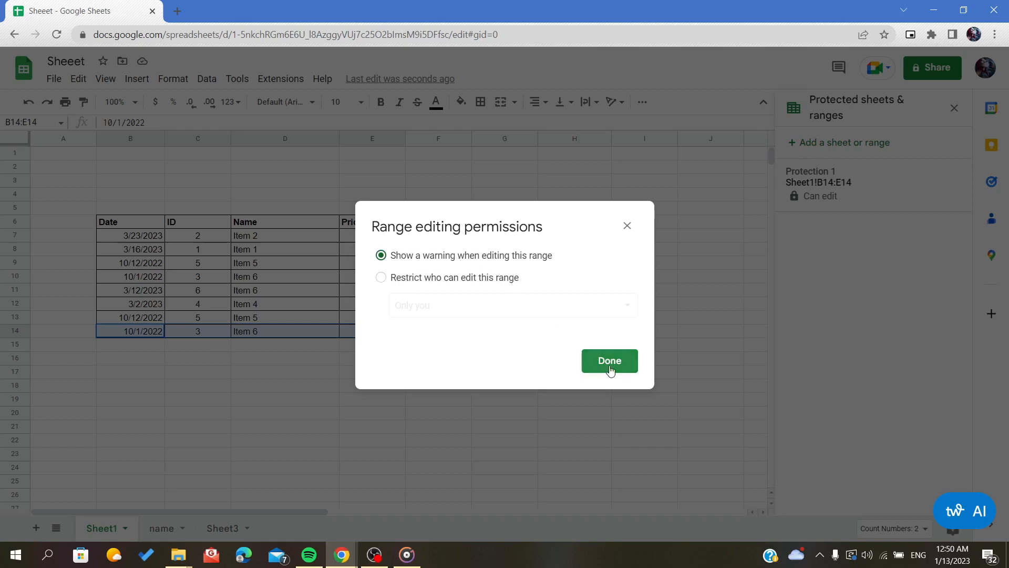
left_click(610, 362)
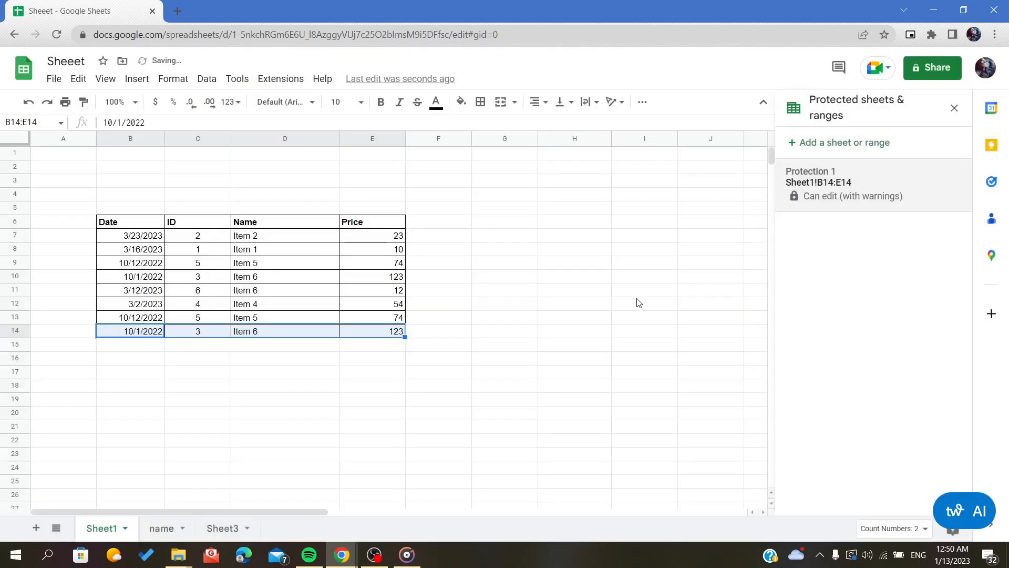
Test the protection by re-entering the name in cell D14 and choosing to edit anyway
left_click(326, 361)
double_click(266, 332)
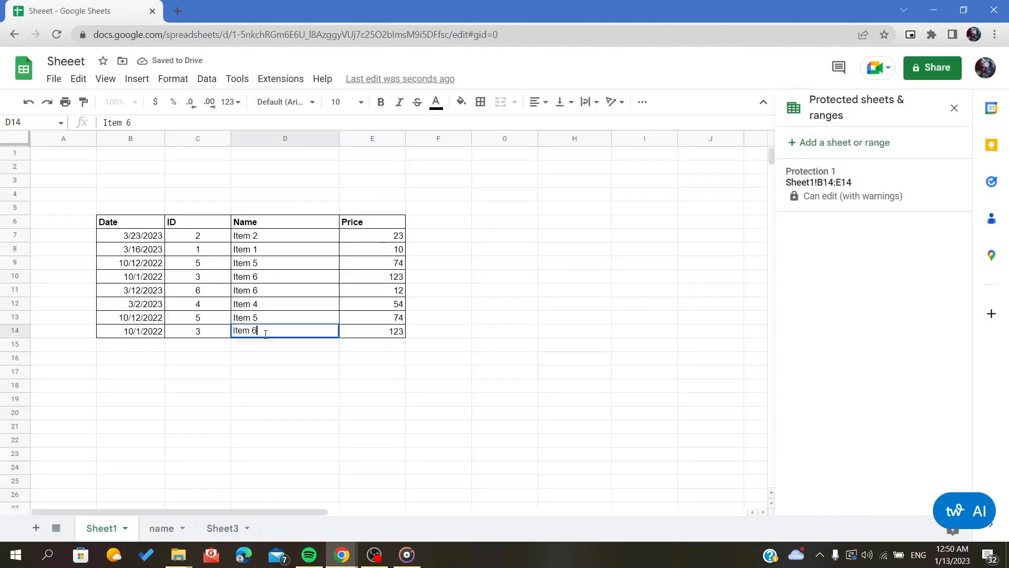
key("Return")
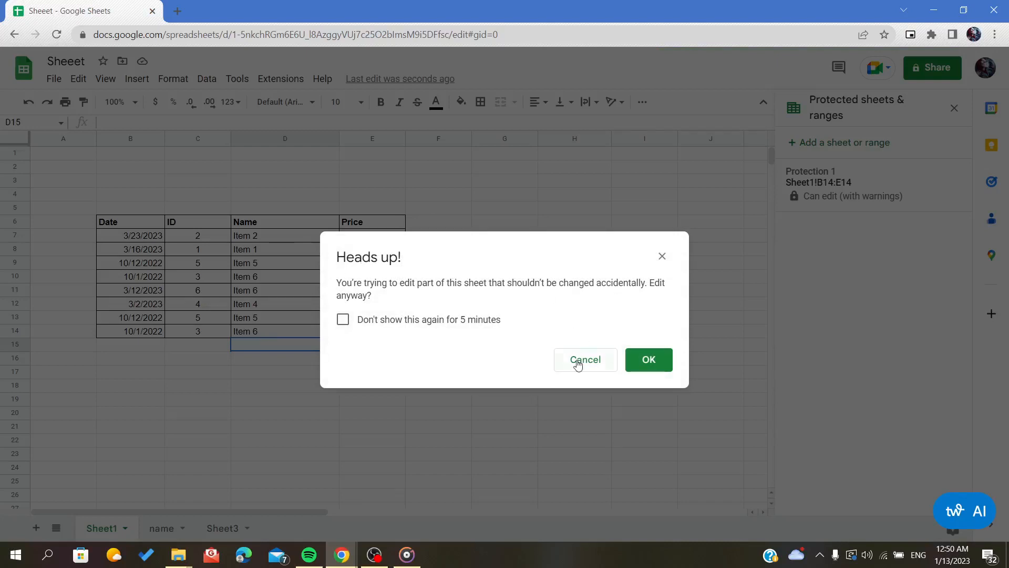
left_click(642, 361)
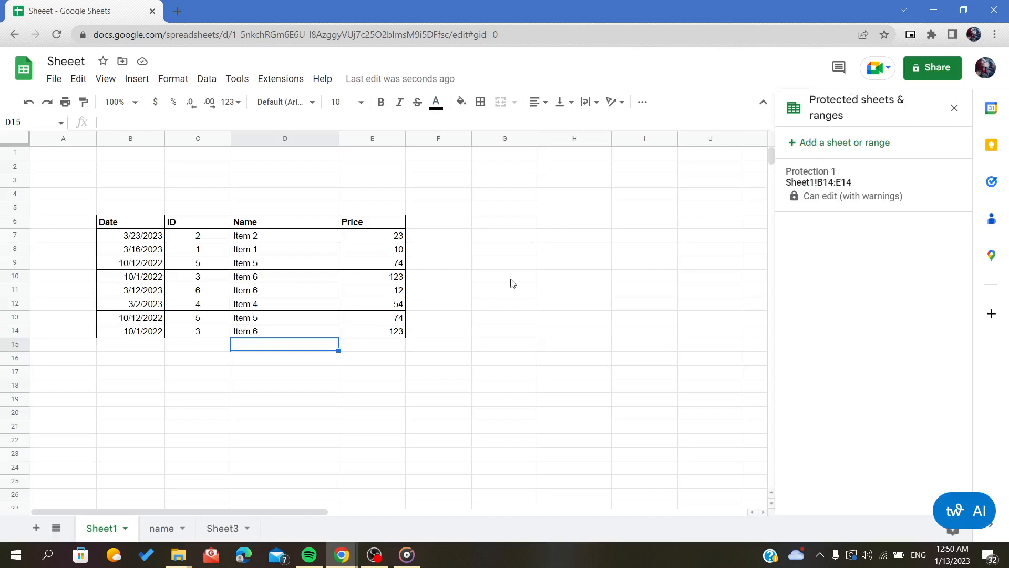
left_click(511, 280)
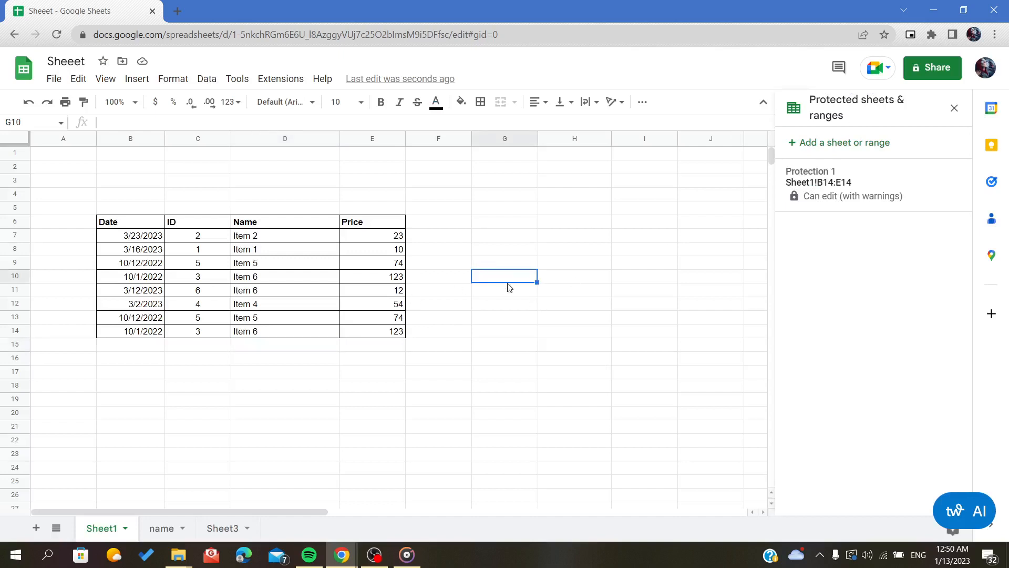
Start protecting Sheet1 with the description "protection 2" and switch the protection type to a range
left_click(125, 528)
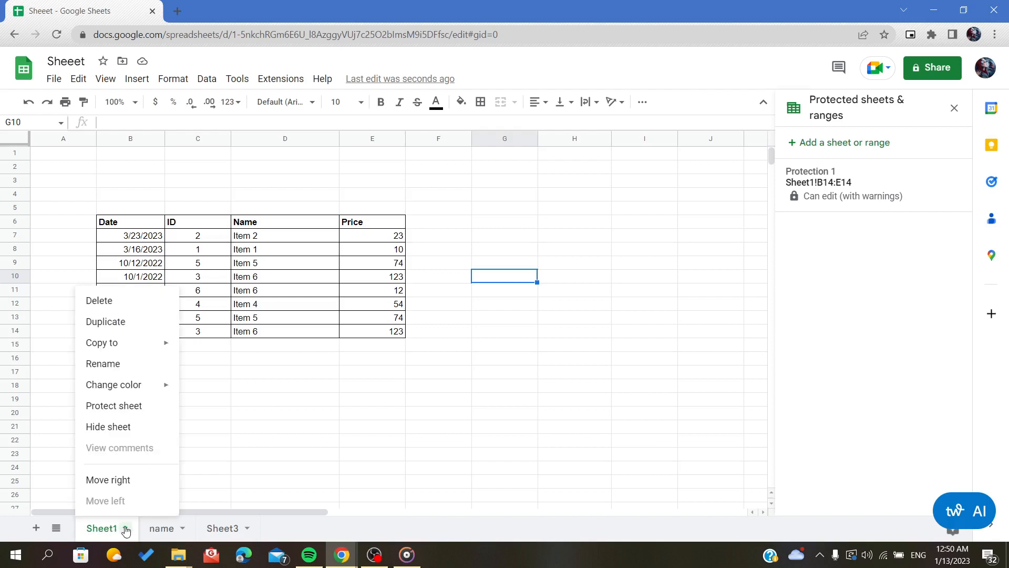
left_click(100, 407)
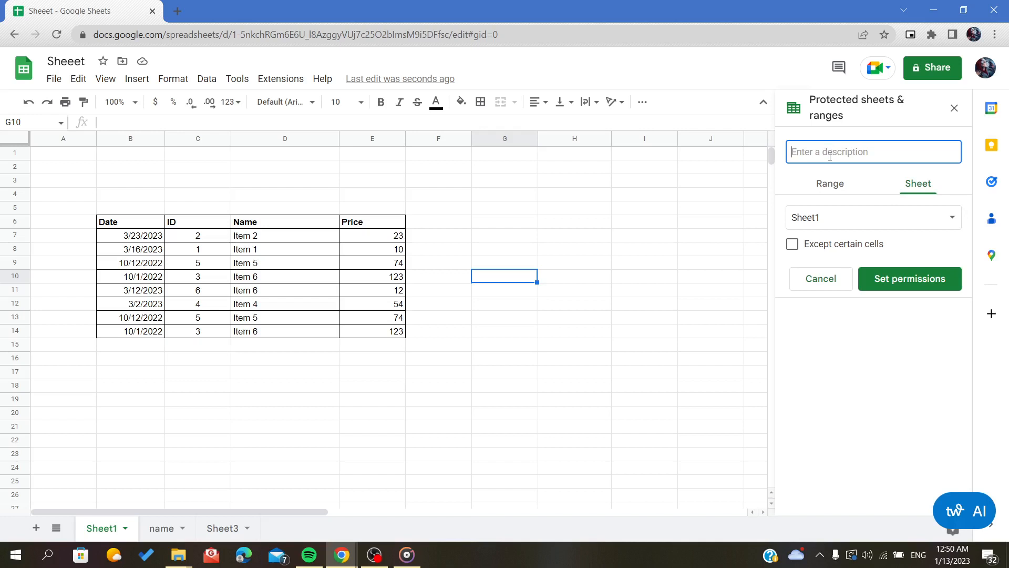
type("protection 2")
left_click(874, 223)
left_click(874, 224)
left_click(843, 189)
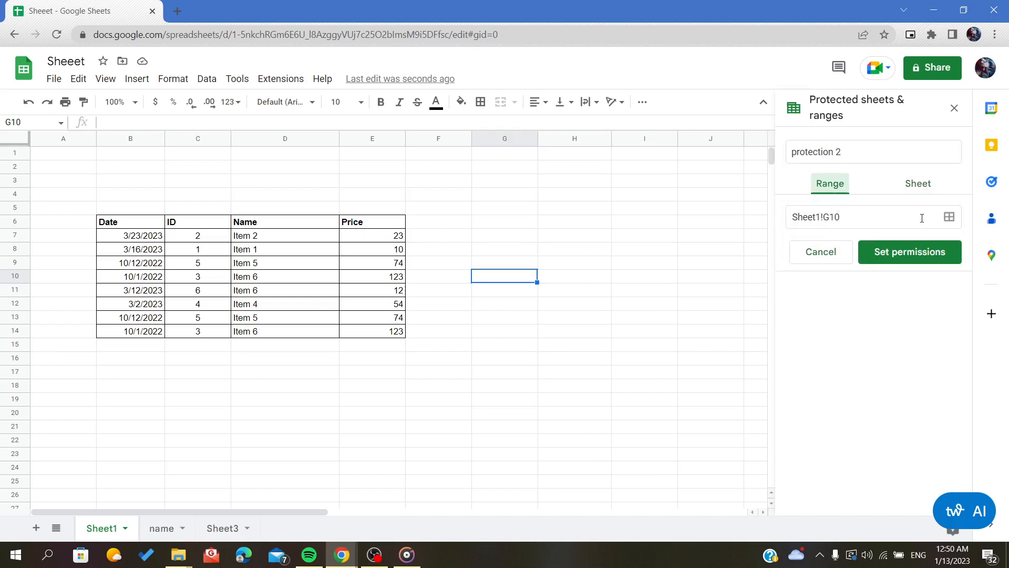
Pick cell D9 as the range covered by protection 2
left_click(948, 218)
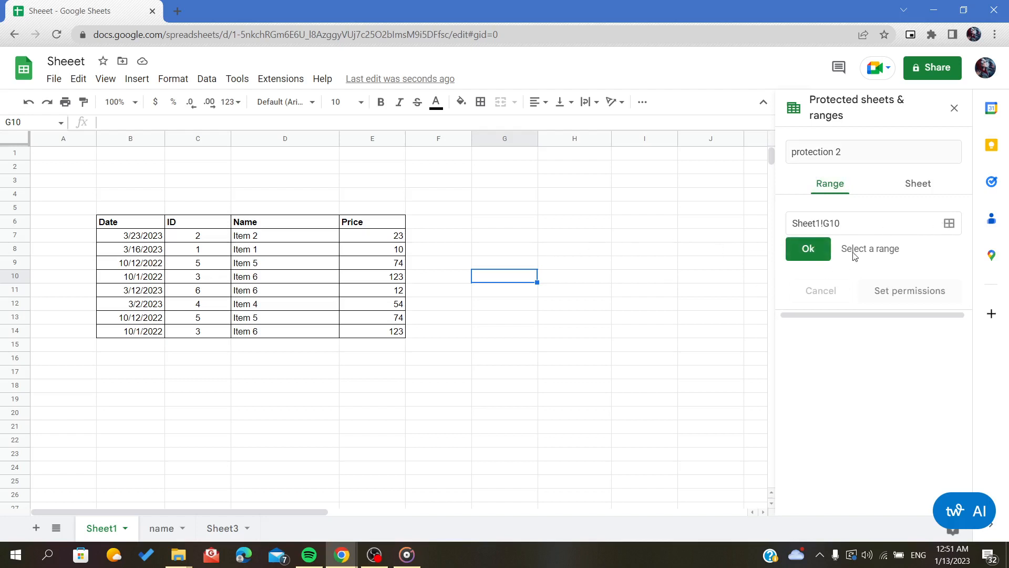
left_click(312, 291)
left_click(359, 274)
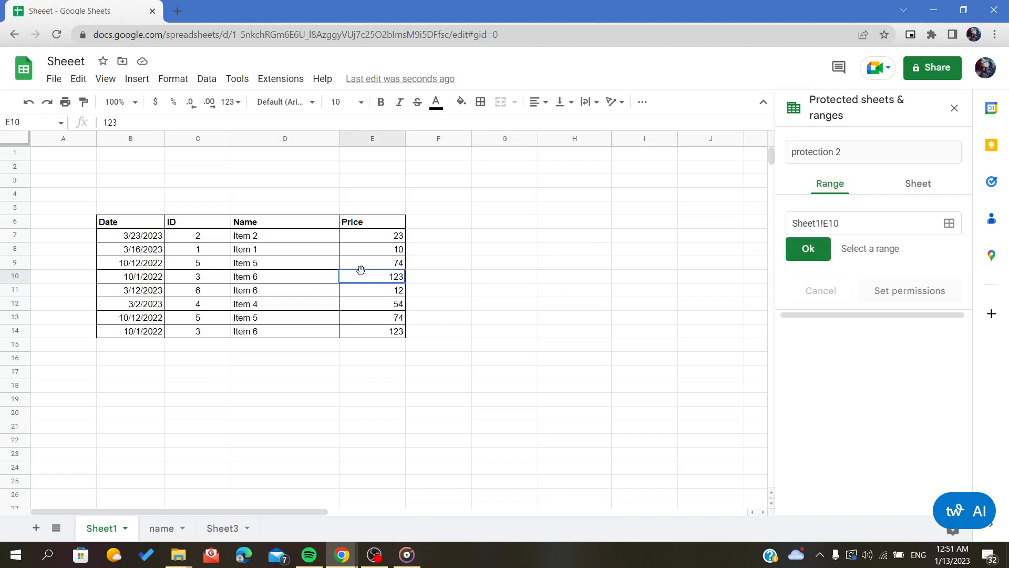
left_click(264, 264)
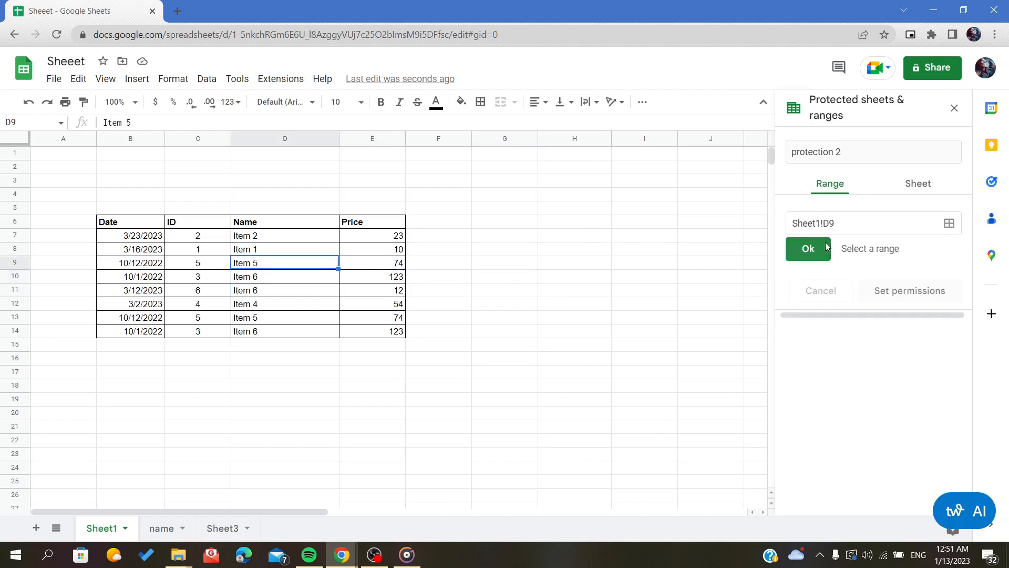
left_click(805, 252)
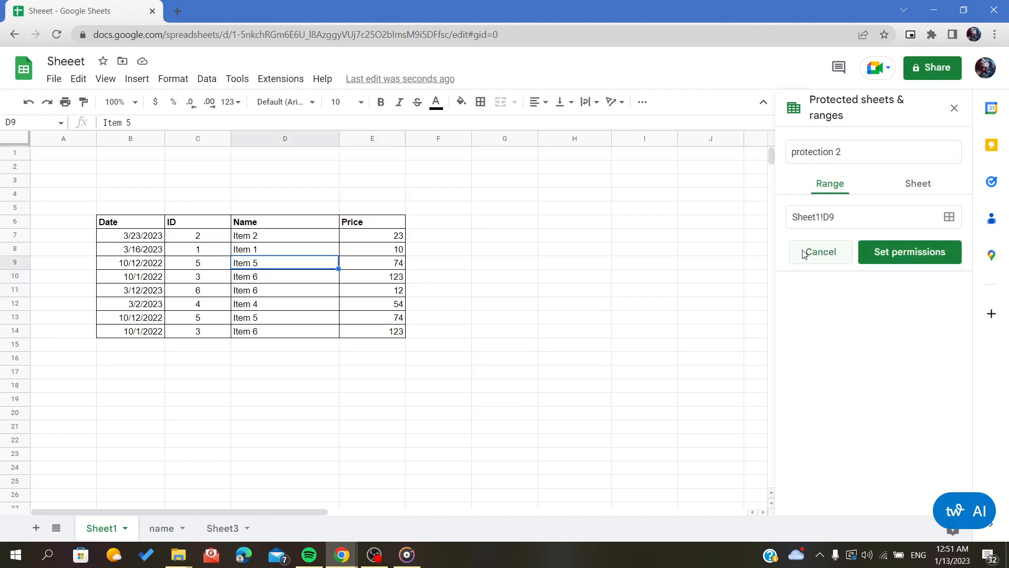
Set the editing permissions for protection 2 on D9 to show a warning when editing
left_click(903, 252)
left_click(409, 260)
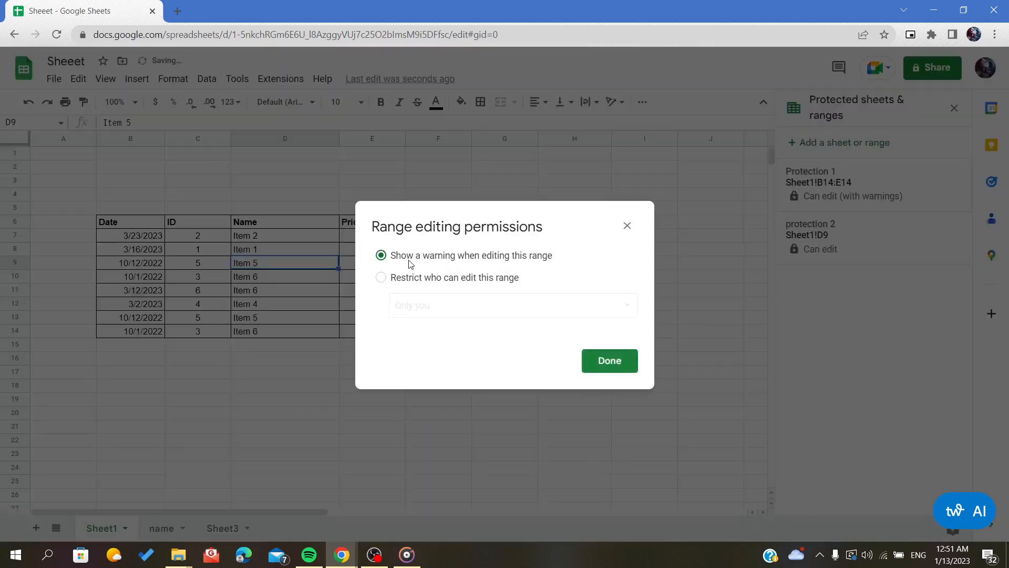
left_click(605, 362)
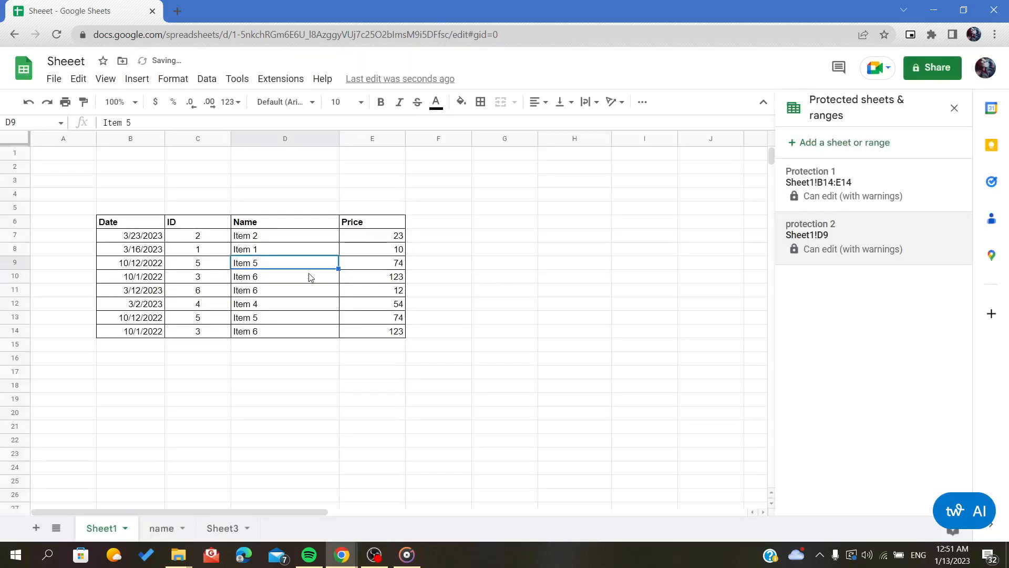
Test the protection by re-entering the name in cell D9, and cancel the edit
double_click(299, 265)
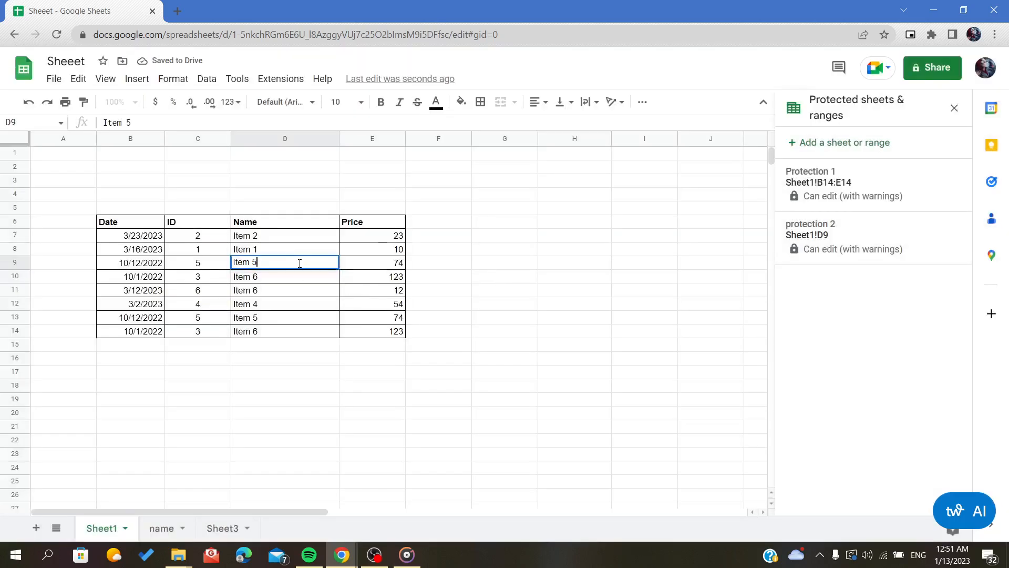
key("Return")
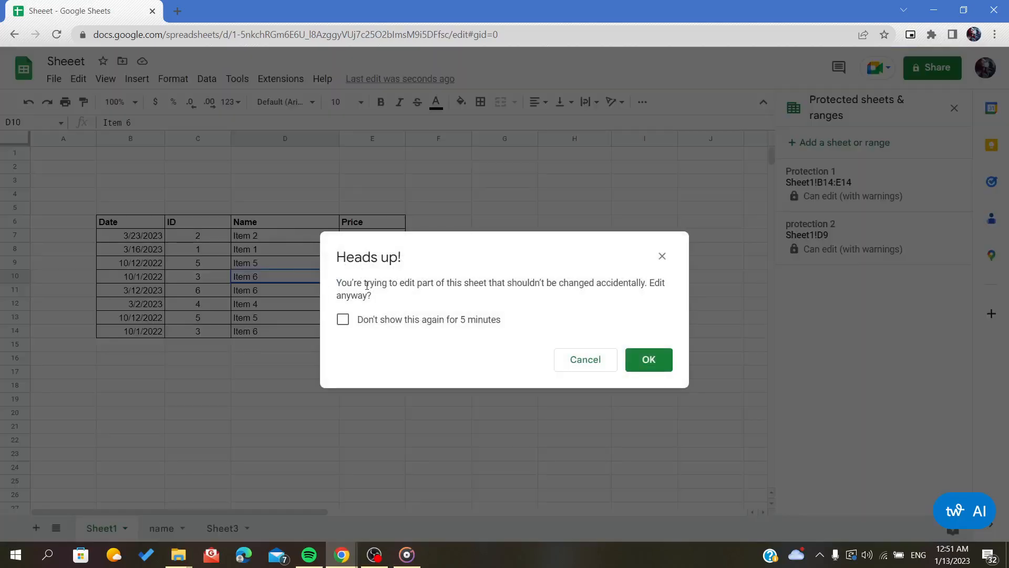
left_click(608, 362)
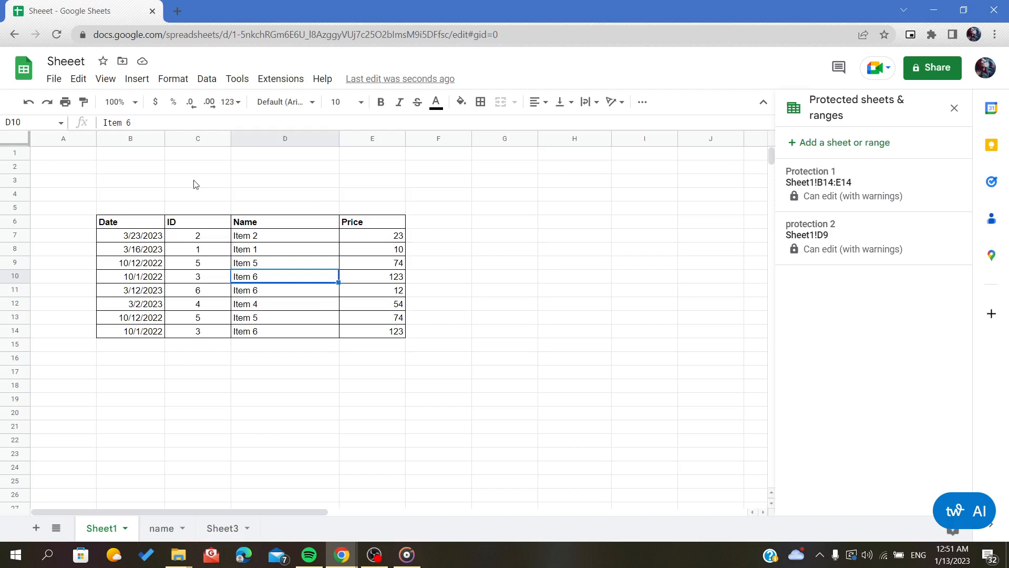
Remove Protection 1 from range B14:E14 and confirm the removal
left_click(861, 183)
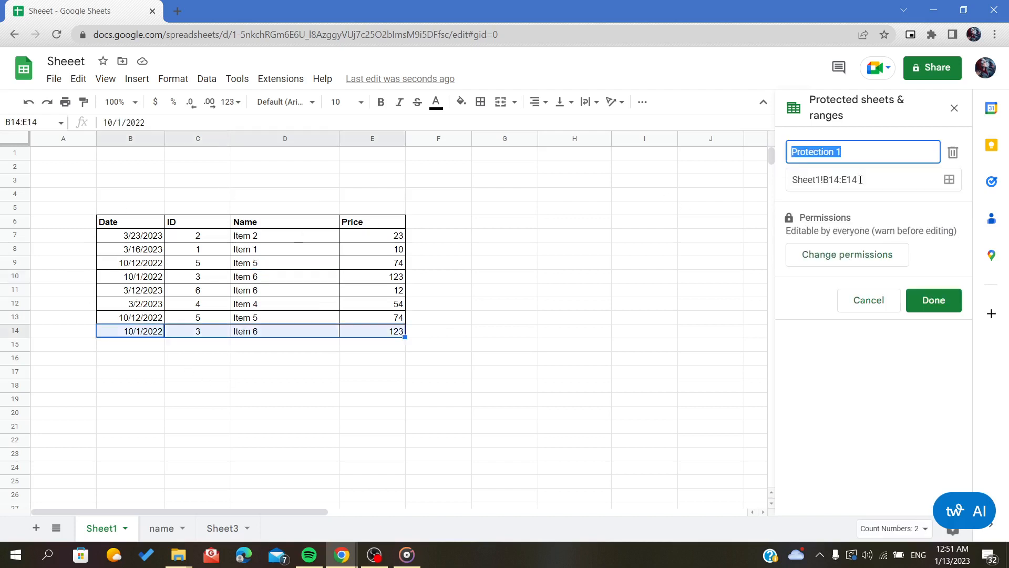
left_click(954, 152)
left_click(643, 341)
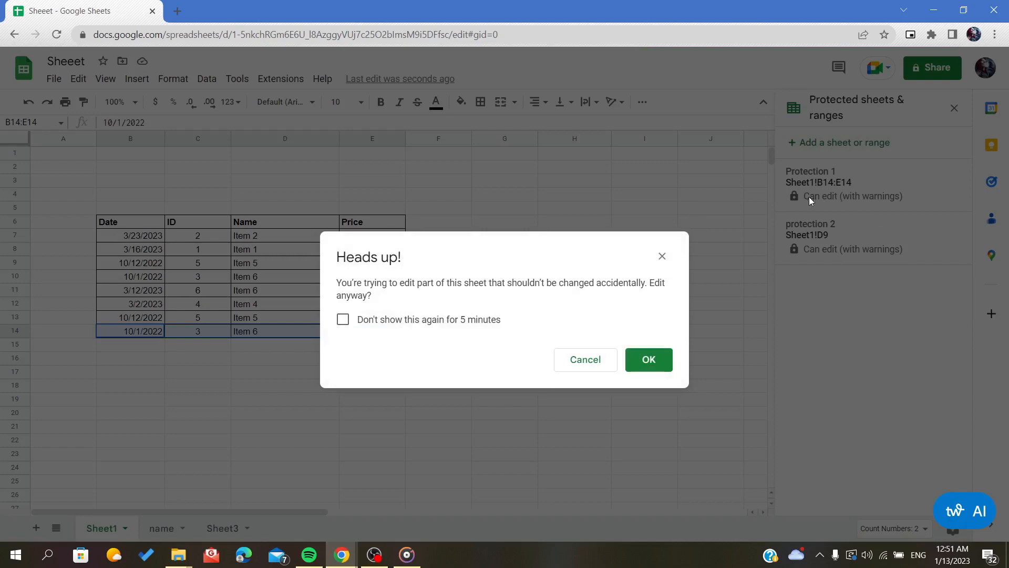
left_click(648, 361)
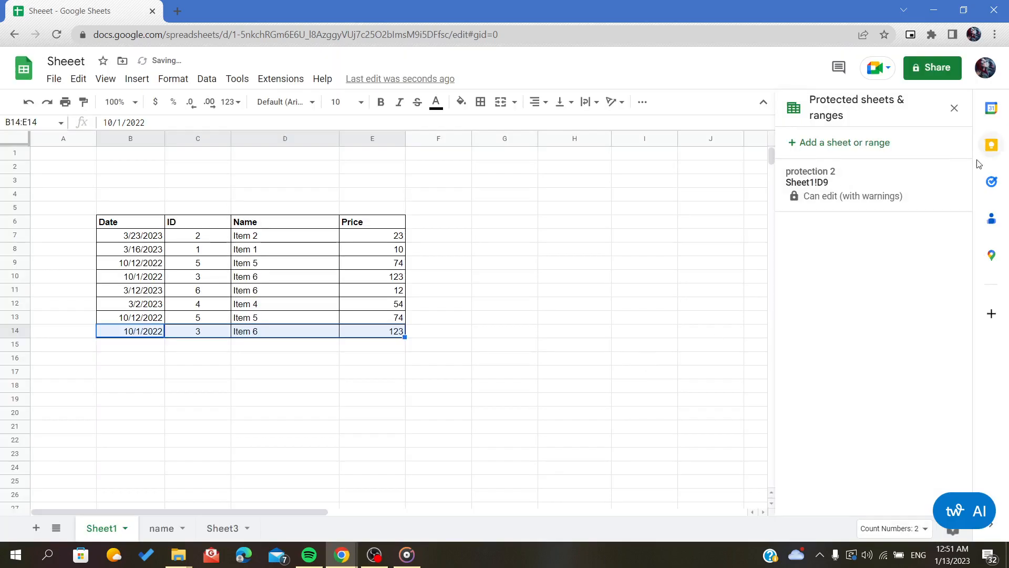
Remove protection 2 from cell D9 and confirm the removal
left_click(941, 181)
left_click(953, 153)
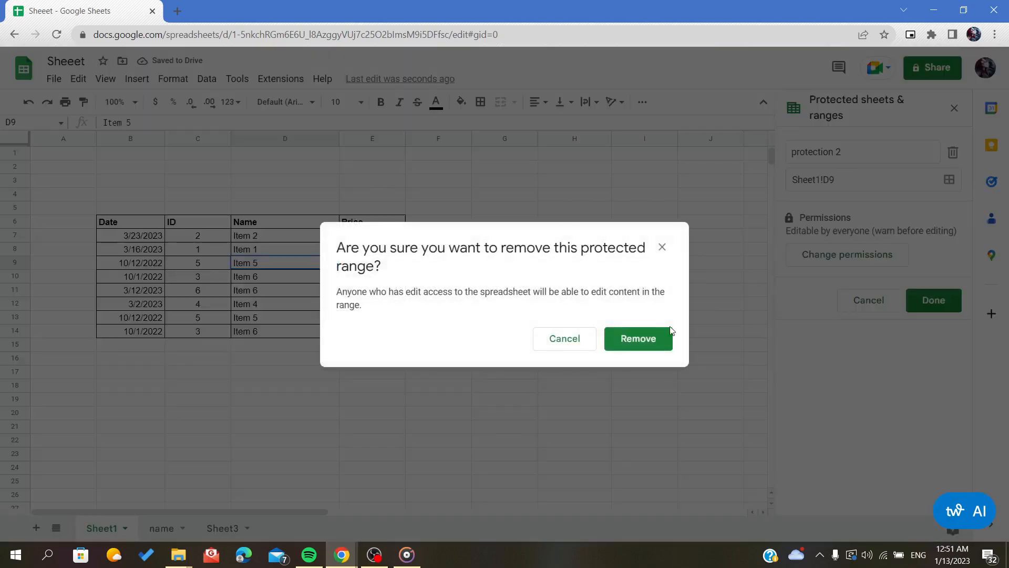
left_click(651, 342)
left_click(648, 361)
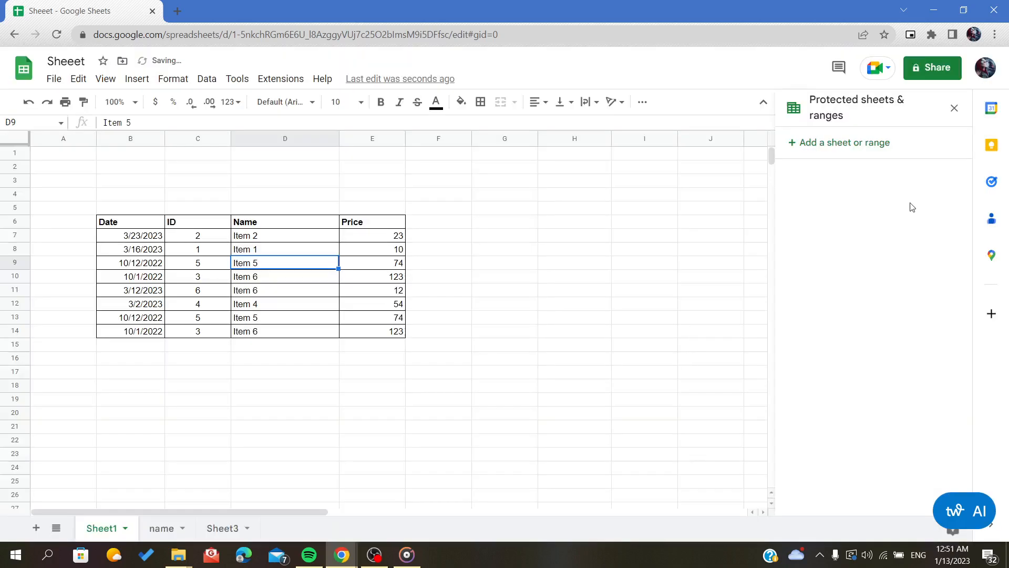
Clear the name in cell D14 to test that it is editable, and undo the deletion
left_click(275, 336)
key("Delete")
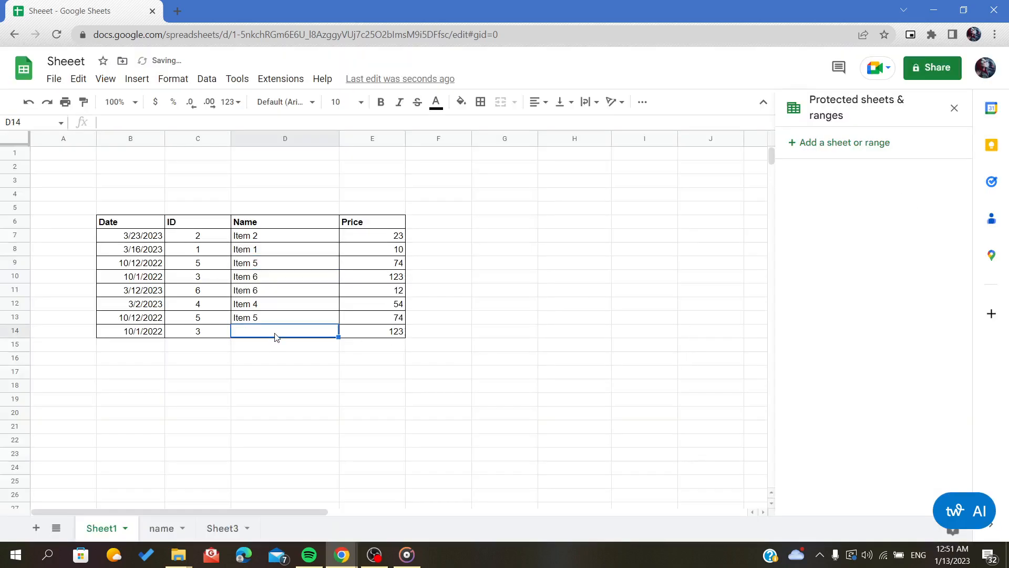
left_click(275, 358)
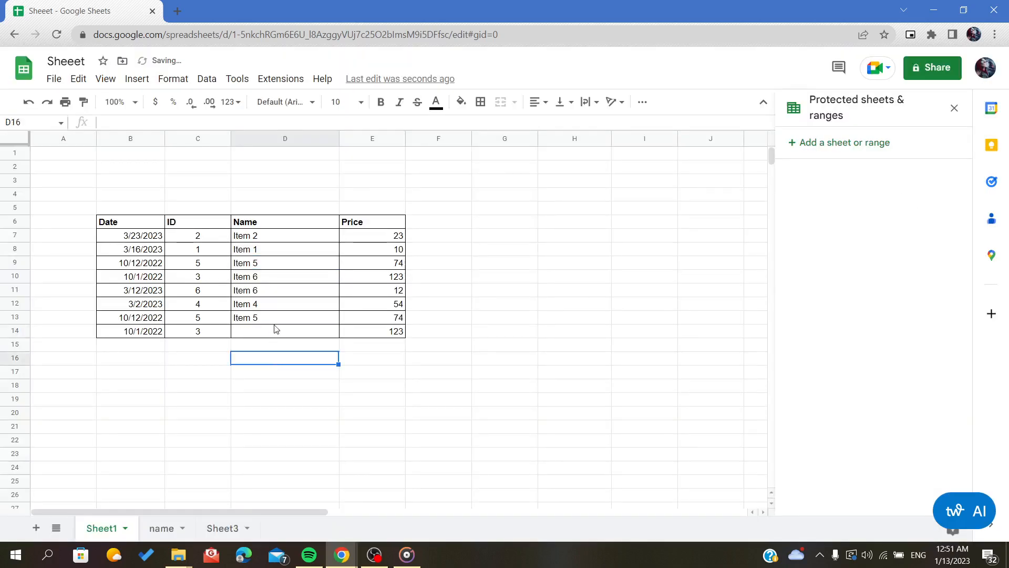
key("ctrl+z")
Close the protected sheets and ranges sidebar
left_click(519, 292)
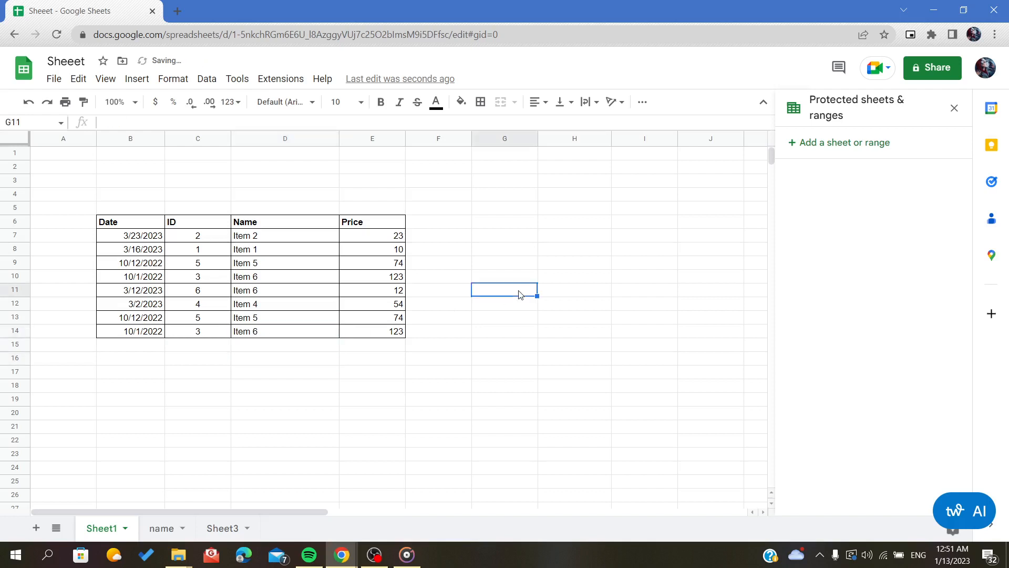
left_click(954, 109)
left_click(651, 224)
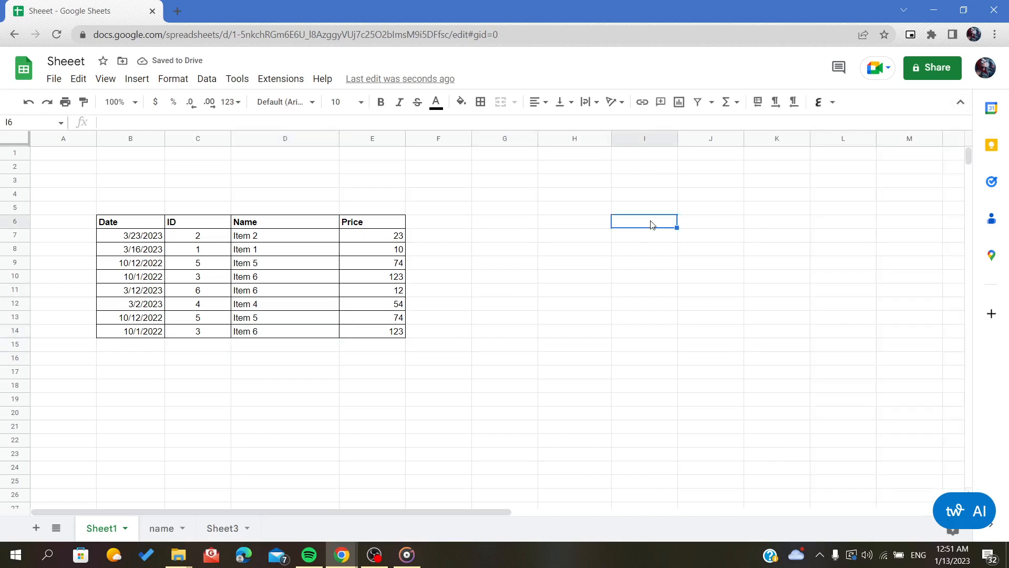